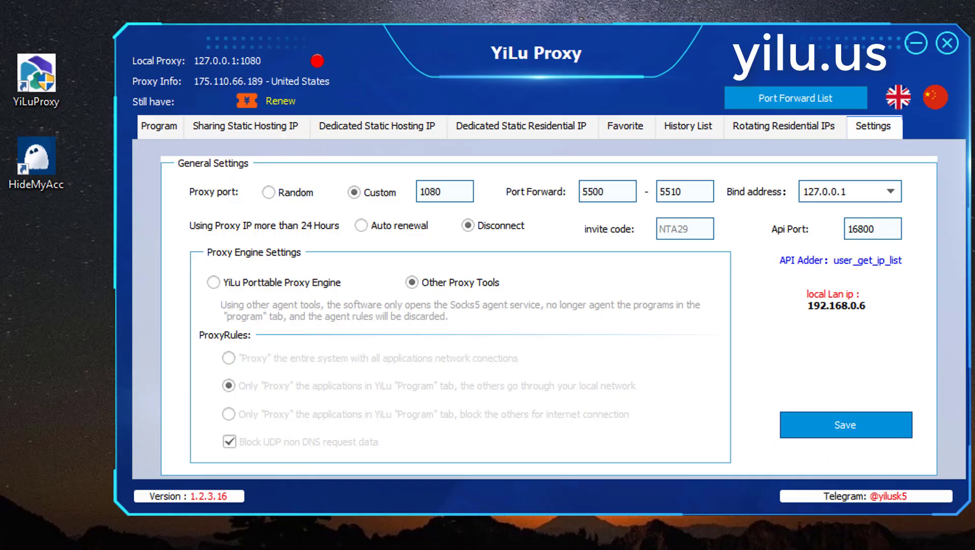
# Step: Launch HideMyAcc and begin a new browser profile named 'yiluproxy'
pyautogui.click(55, 180)
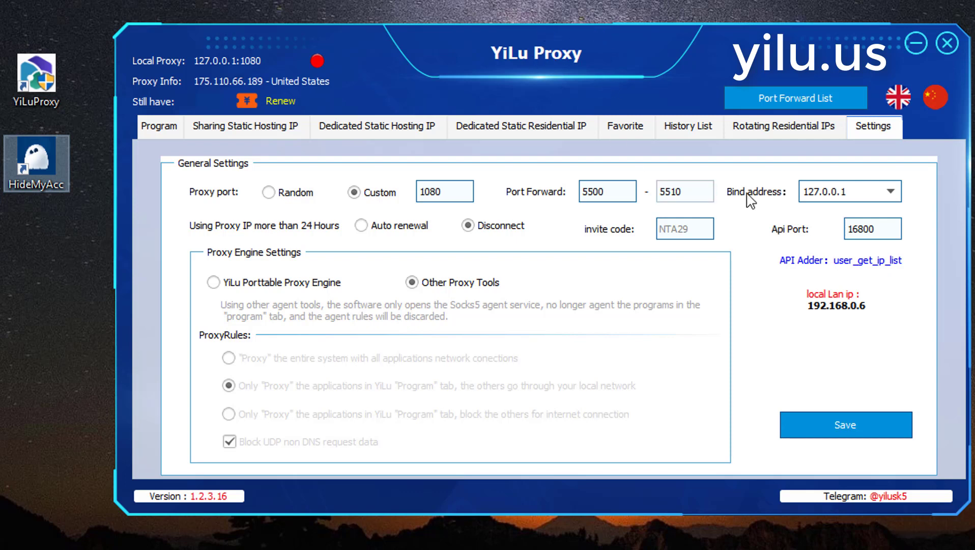
pyautogui.click(858, 133)
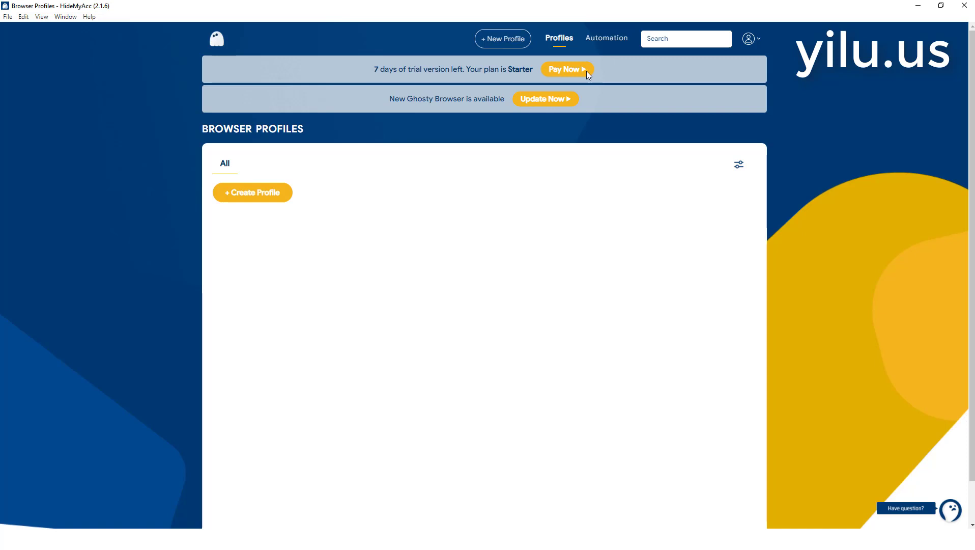
pyautogui.click(504, 39)
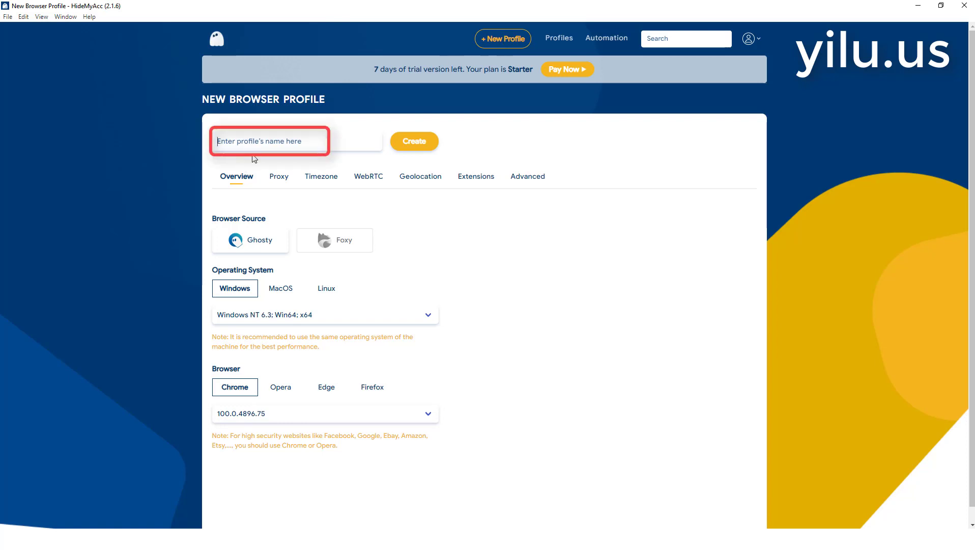
pyautogui.write('yiluproxy')
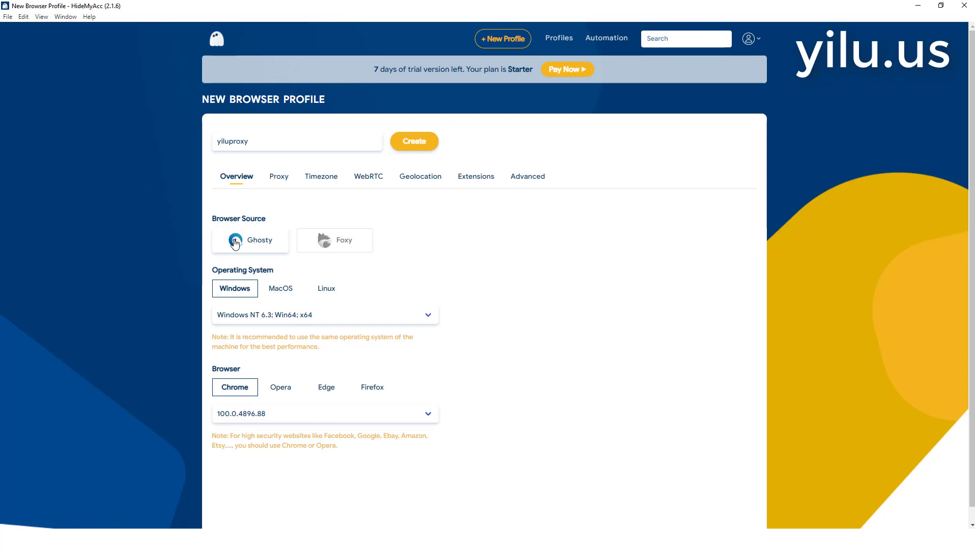
# Step: Keep Ghosty as browser source and set the OS to Windows NT 6.1; WOW64
pyautogui.click(328, 249)
pyautogui.click(240, 245)
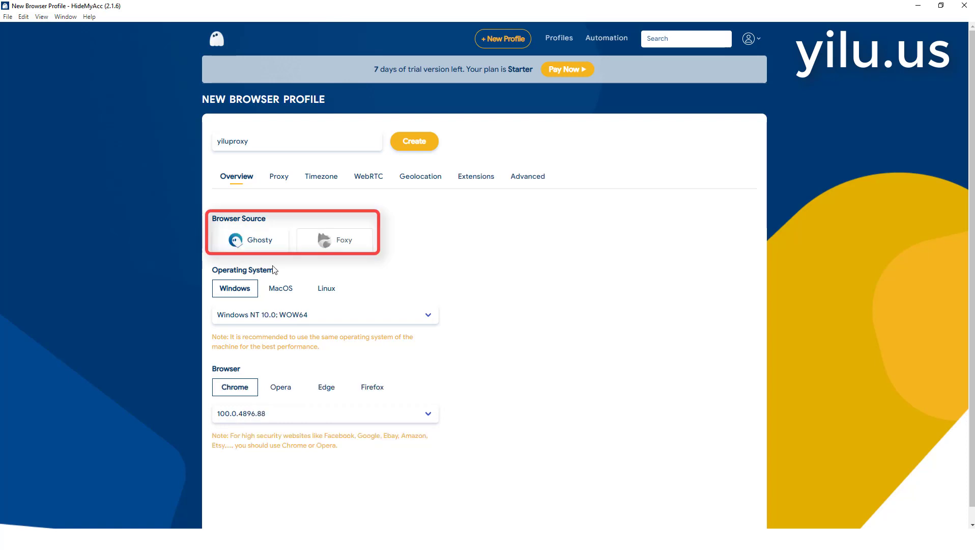
pyautogui.scroll(-1, 274, 270)
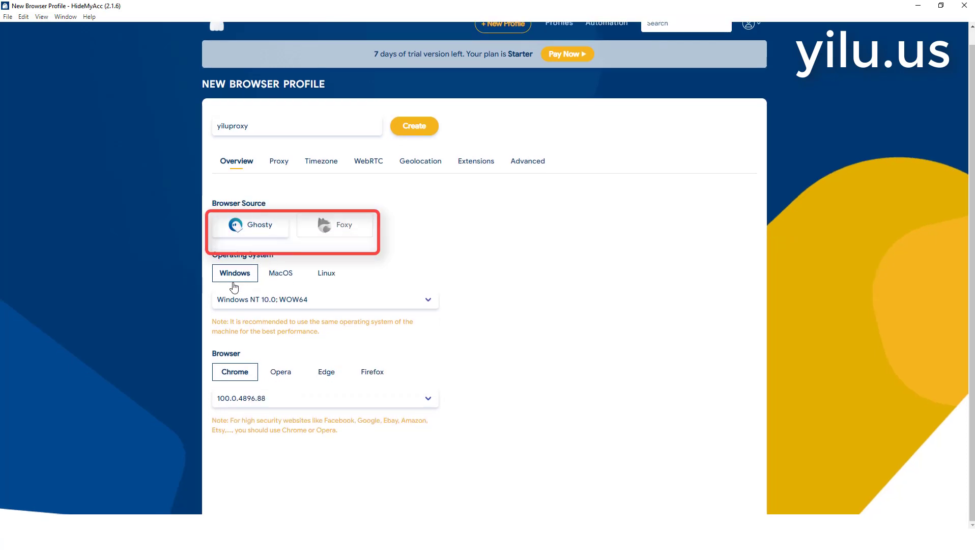
pyautogui.click(279, 273)
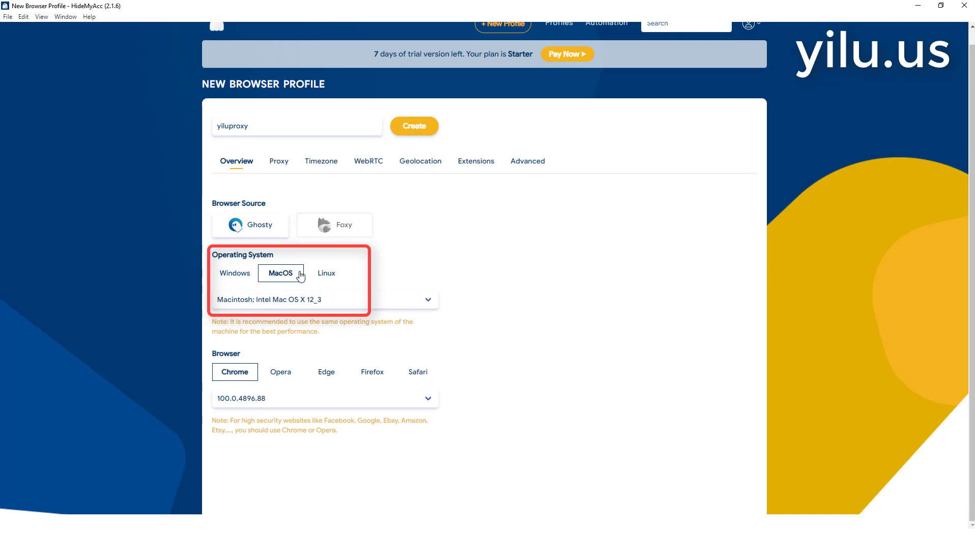
pyautogui.click(326, 275)
pyautogui.click(231, 276)
pyautogui.click(252, 300)
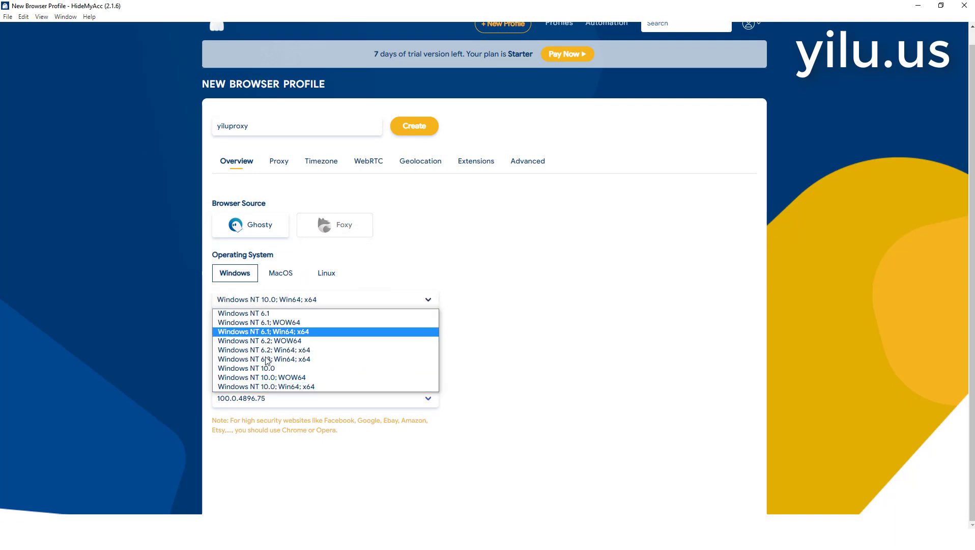
pyautogui.click(268, 322)
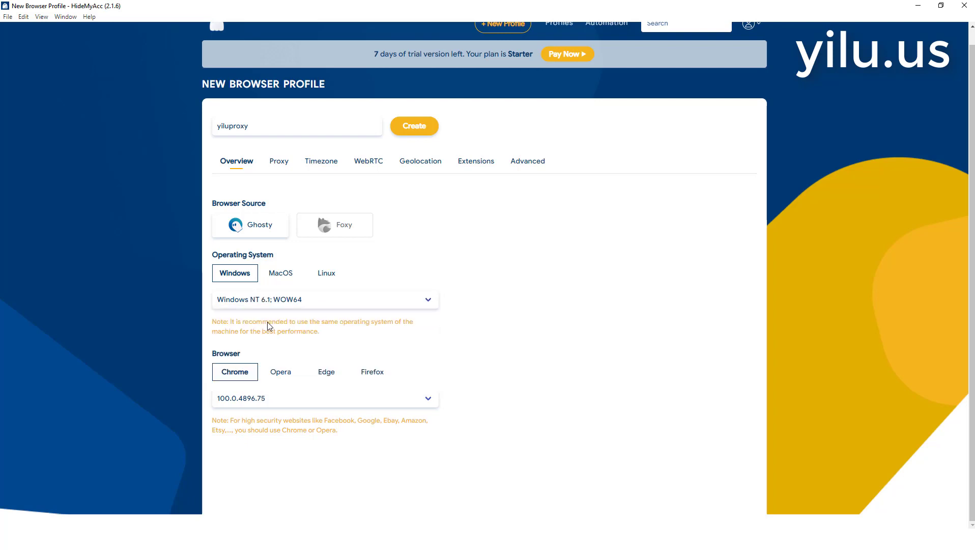
# Step: Set the browser to Chrome version 109.0.0.0
pyautogui.click(273, 375)
pyautogui.click(328, 377)
pyautogui.click(377, 376)
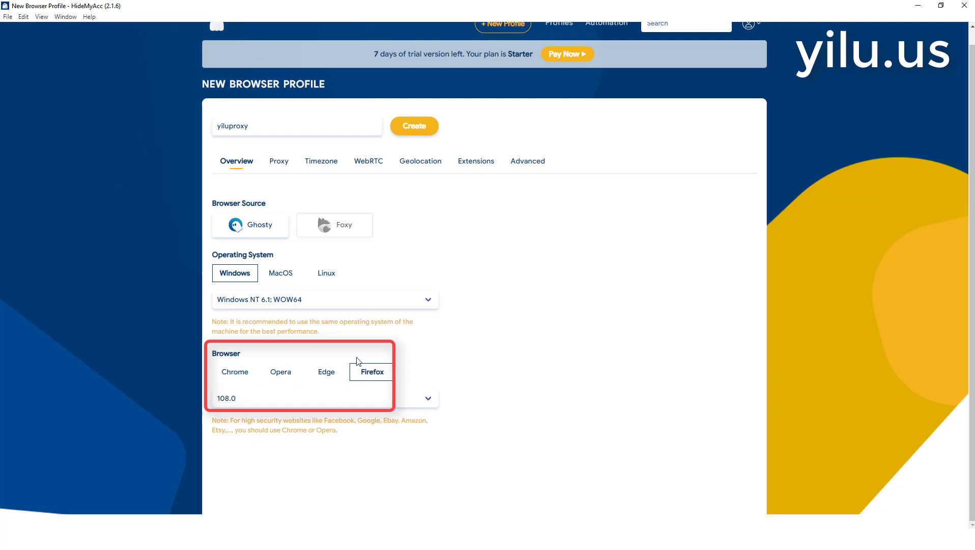
pyautogui.click(233, 375)
pyautogui.click(257, 400)
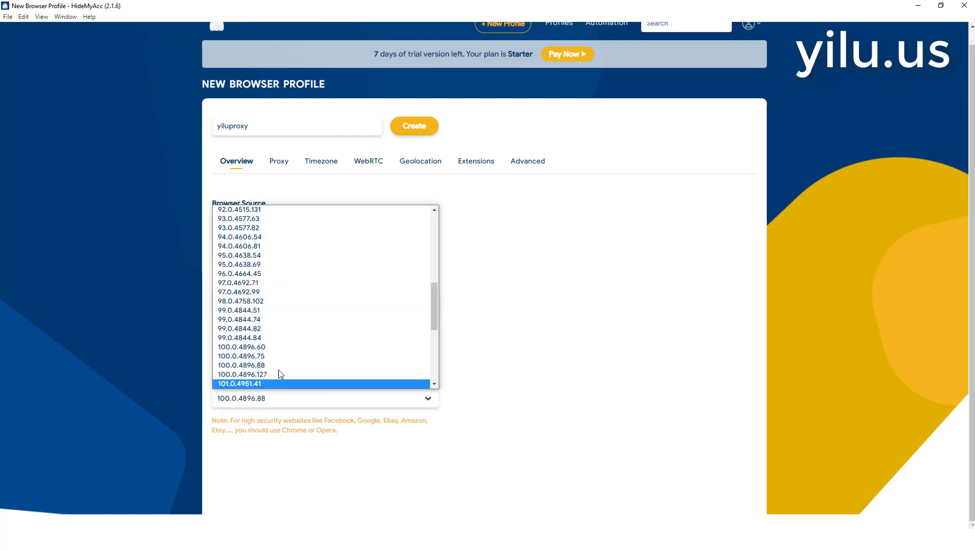
pyautogui.click(243, 384)
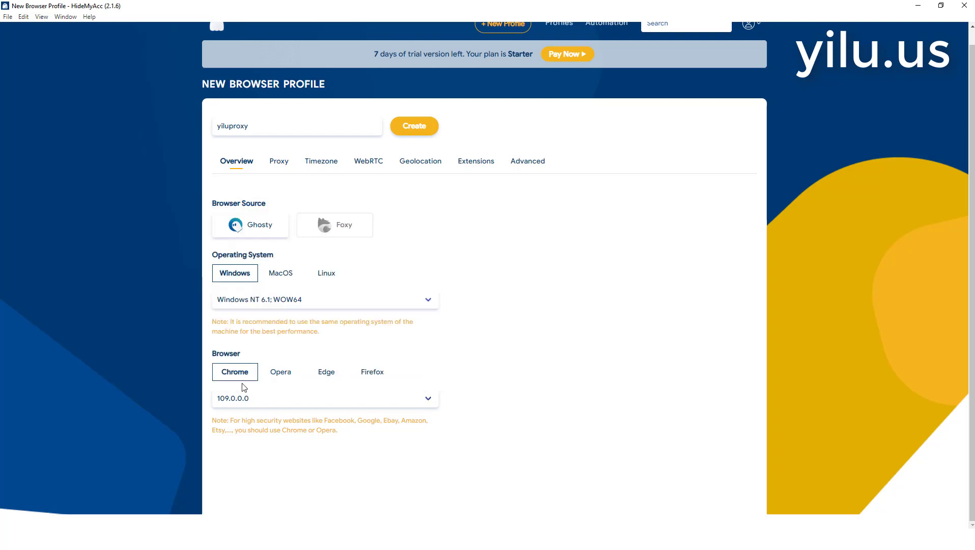
# Step: Set the profile's proxy connection type to Socks 5 Proxy and bring up YiLu Proxy
pyautogui.click(278, 163)
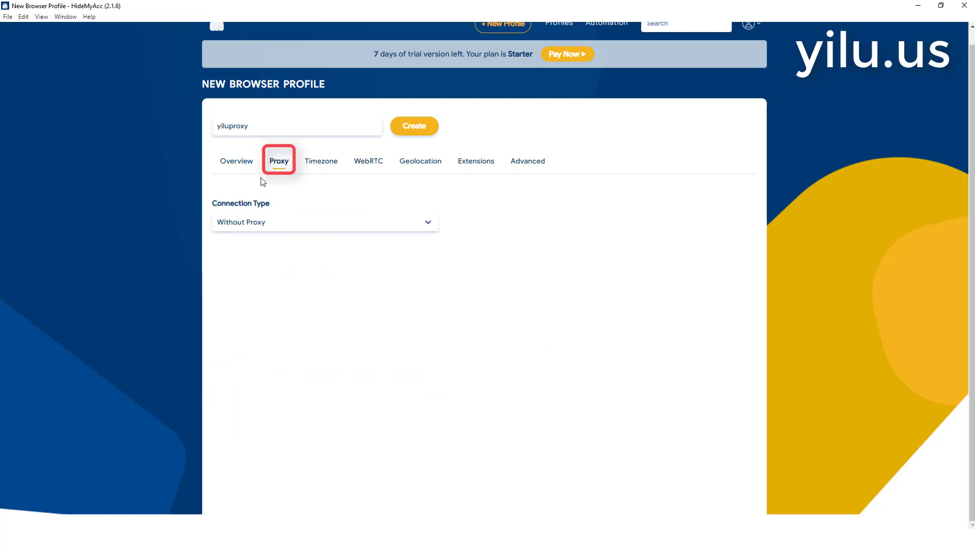
pyautogui.click(267, 223)
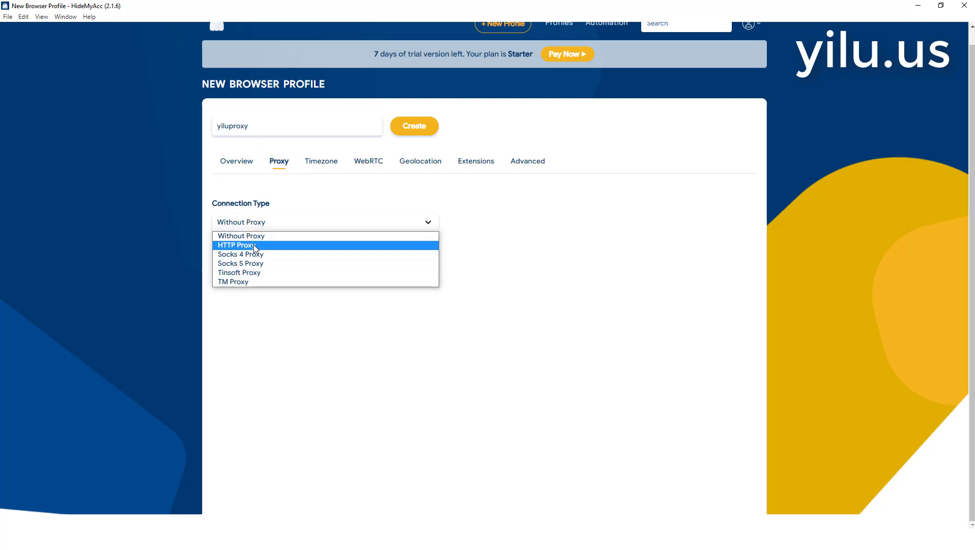
pyautogui.click(254, 263)
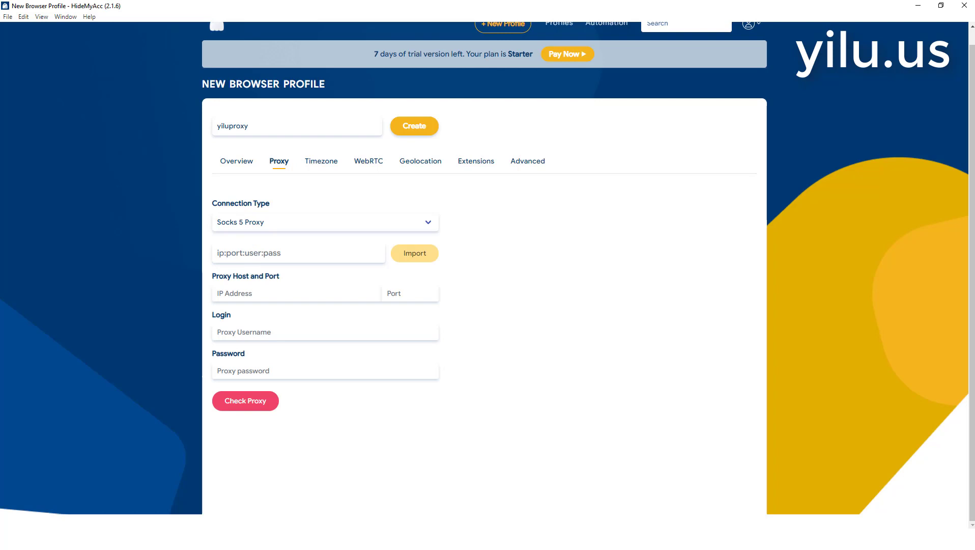
pyautogui.click(340, 525)
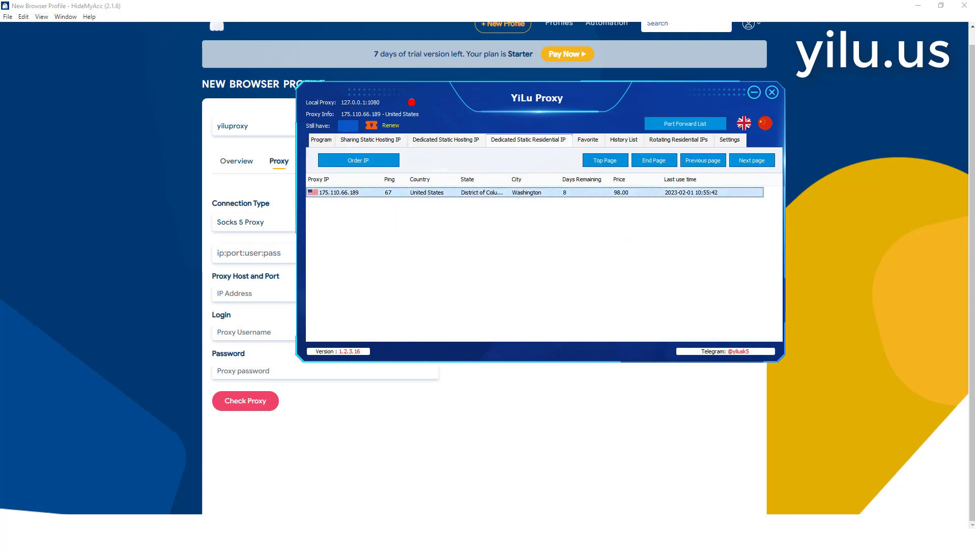
# Step: Forward US proxy 175.110.66.189 to local port 5500, confirm in Port Forward List, minimize YiLu
pyautogui.rightClick(417, 193)
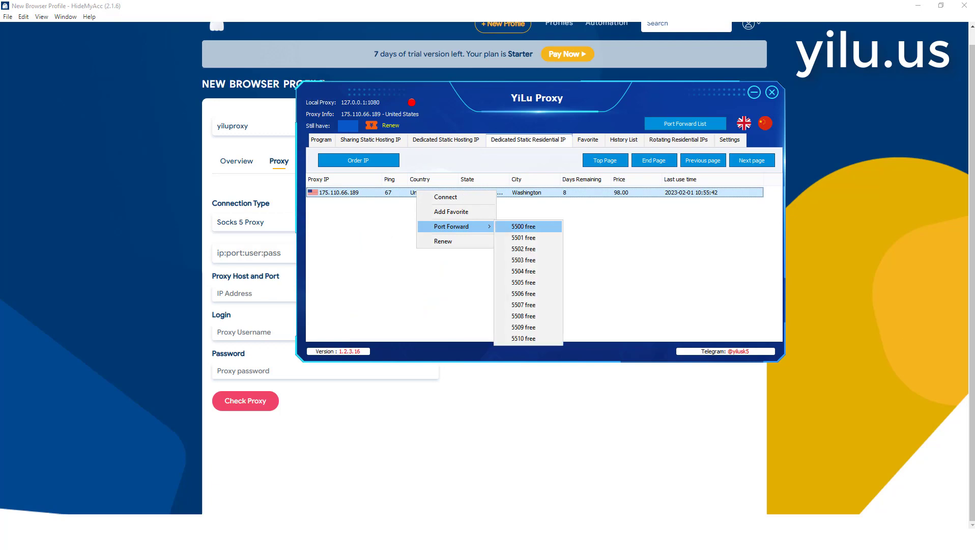
pyautogui.press('Return')
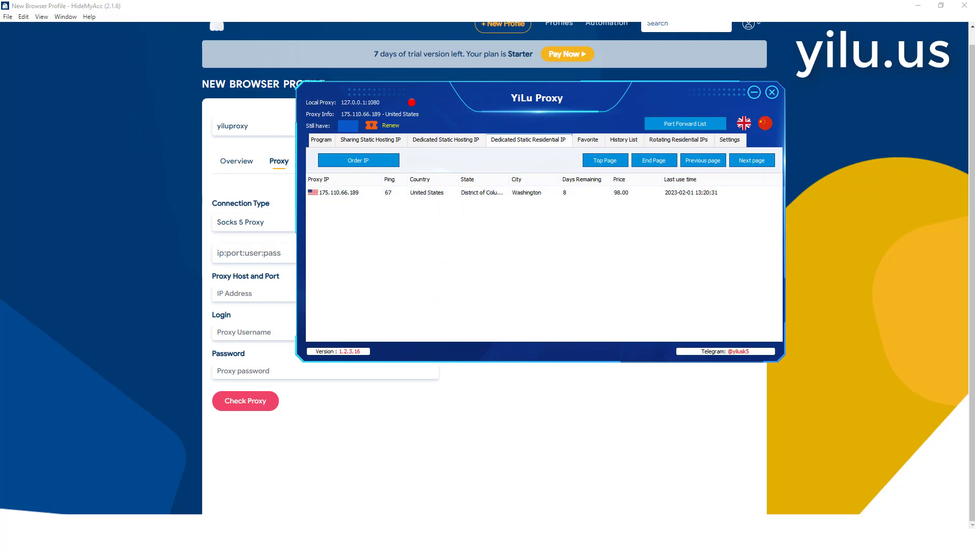
pyautogui.click(685, 123)
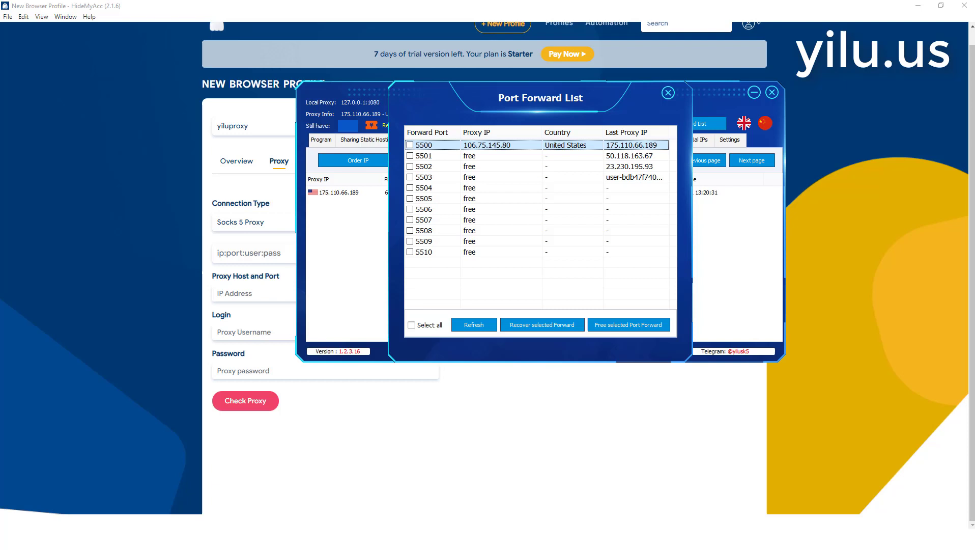
pyautogui.click(252, 292)
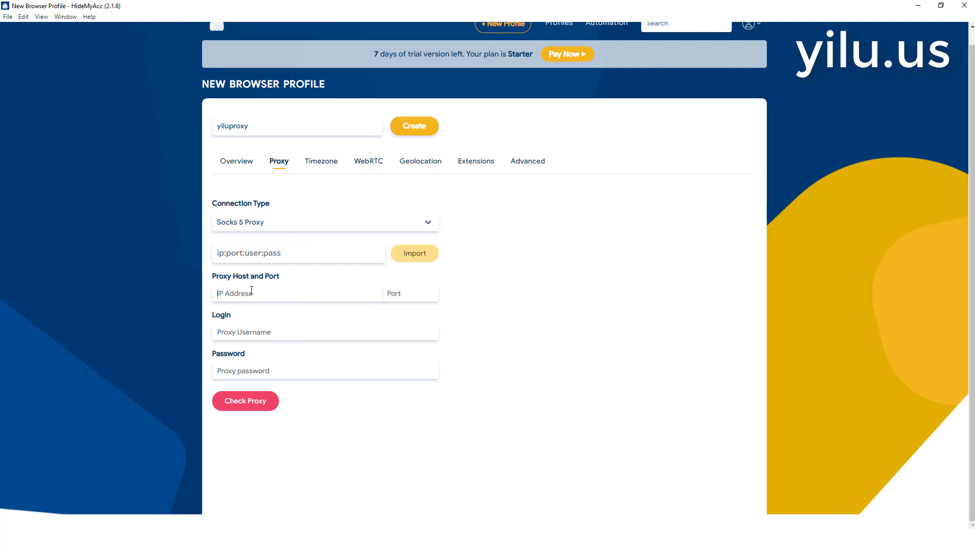
# Step: Import proxy 127.0.0.1:5500 and verify it exits as 175.110.66.189 in Washington
pyautogui.click(254, 256)
pyautogui.write('127')
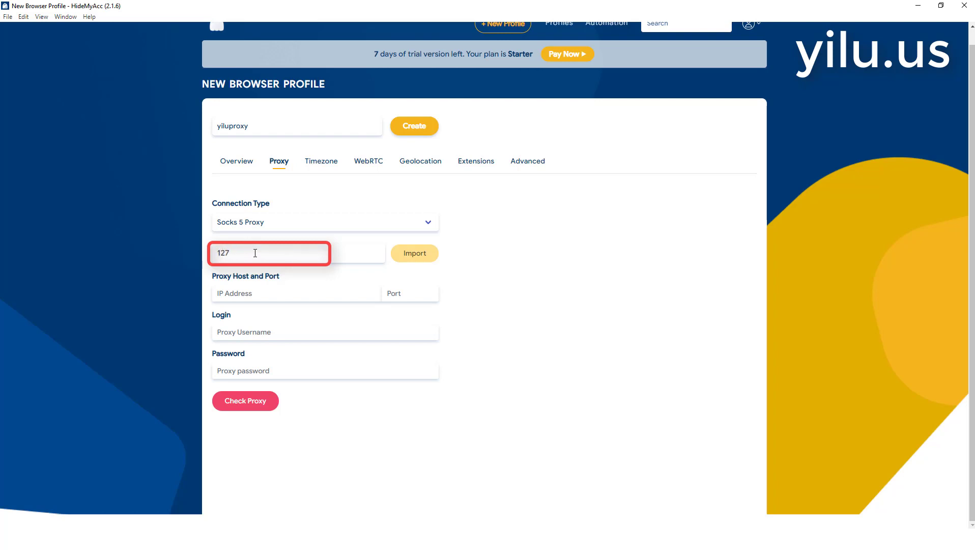
pyautogui.write('.0.0.1:')
pyautogui.write('5500')
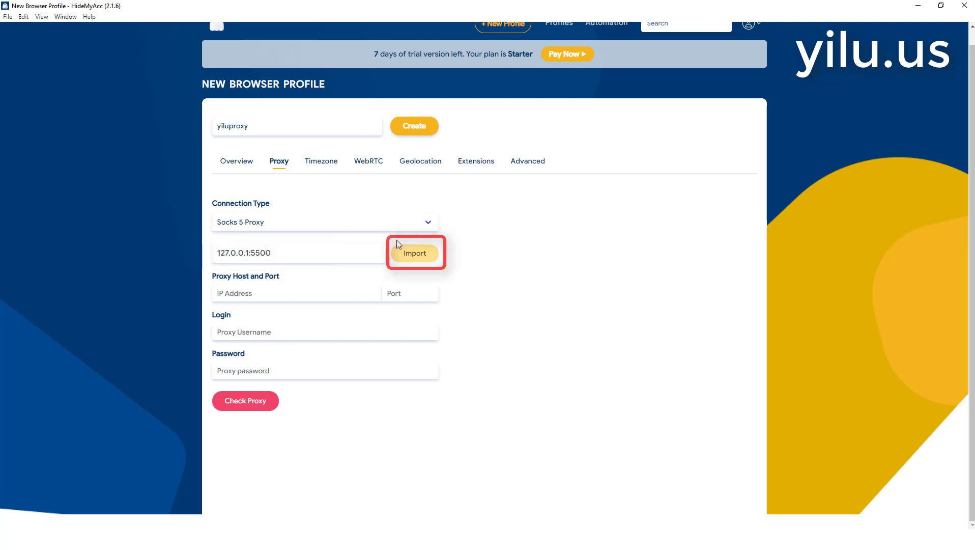
pyautogui.click(411, 254)
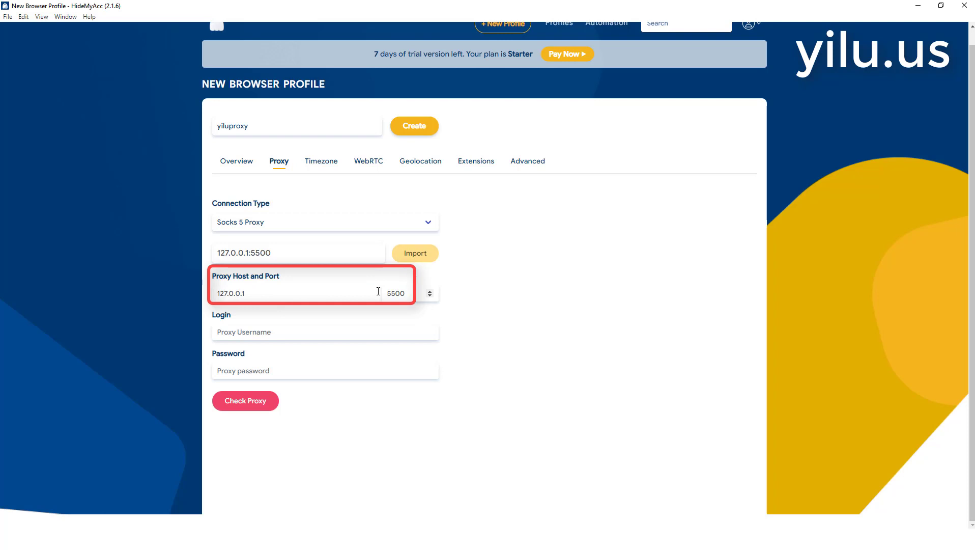
pyautogui.click(247, 402)
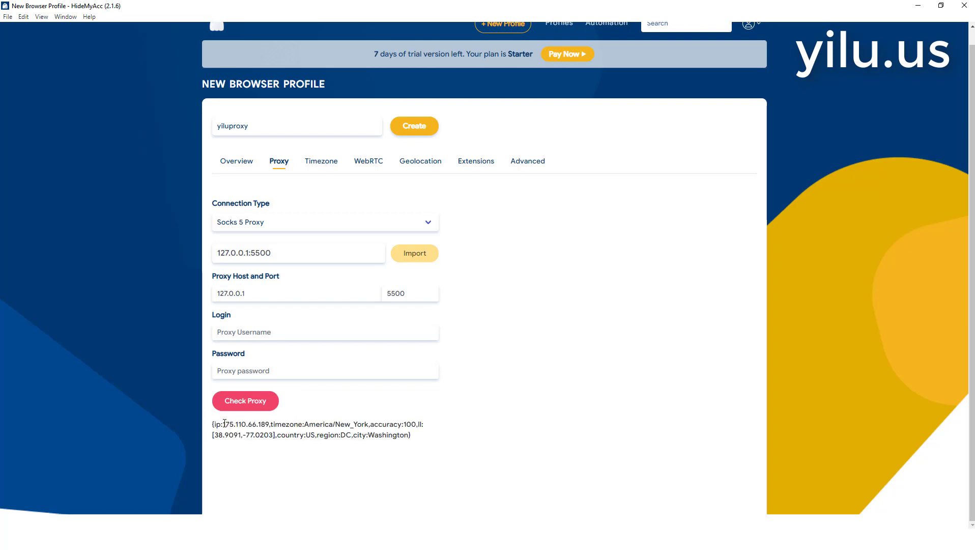
pyautogui.moveTo(223, 424); pyautogui.dragTo(269, 424)
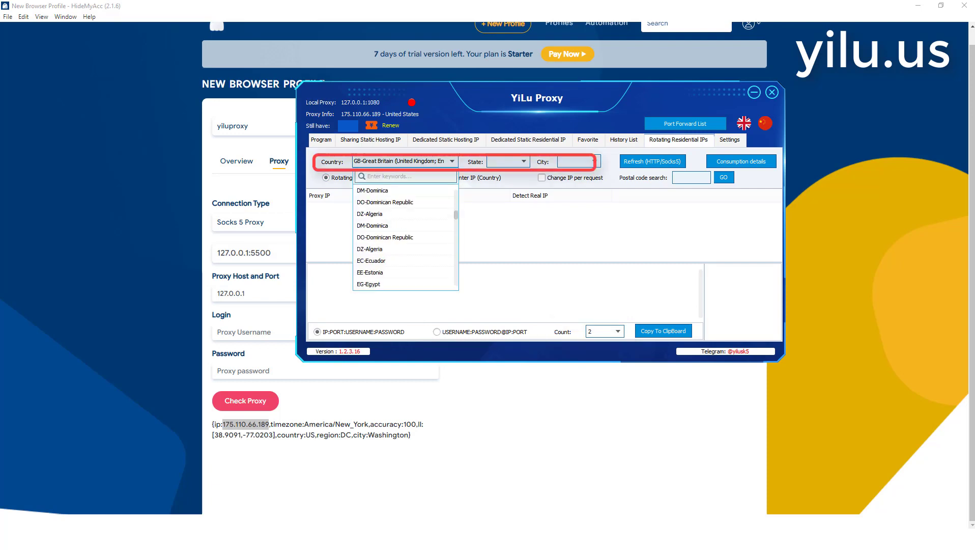
# Step: Fetch DE-Germany, BY-Bavaria rotating proxies and forward the first one to port 5501
pyautogui.scroll(1, 406, 236)
pyautogui.click(376, 225)
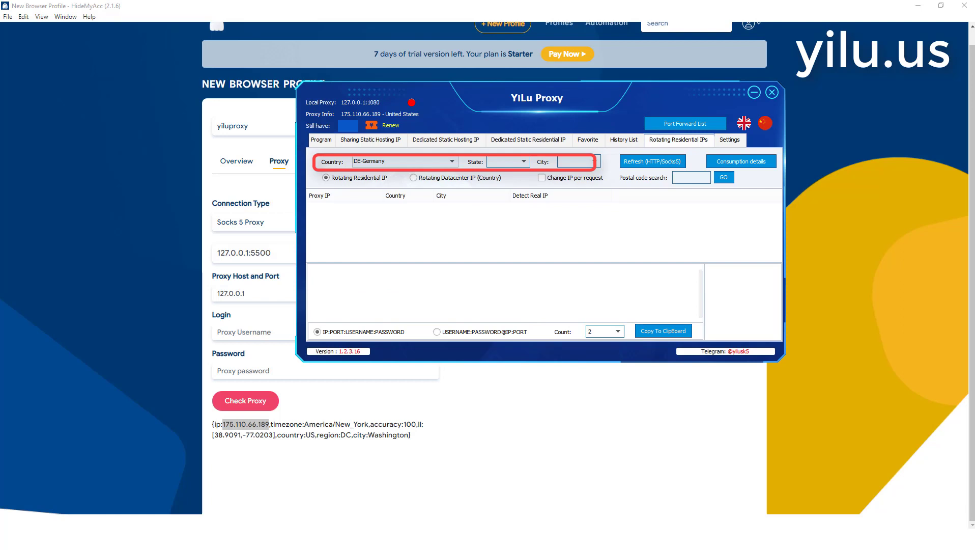
pyautogui.click(508, 161)
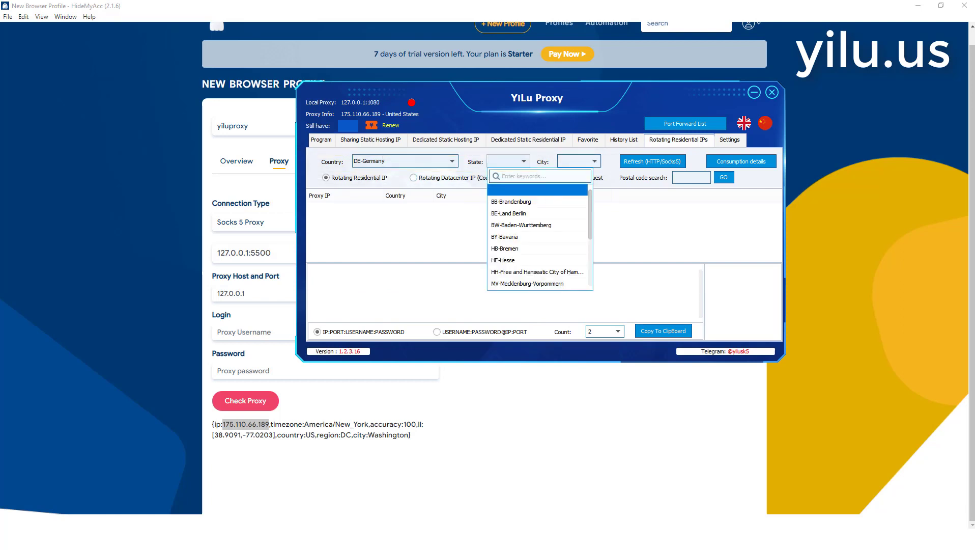
pyautogui.click(504, 237)
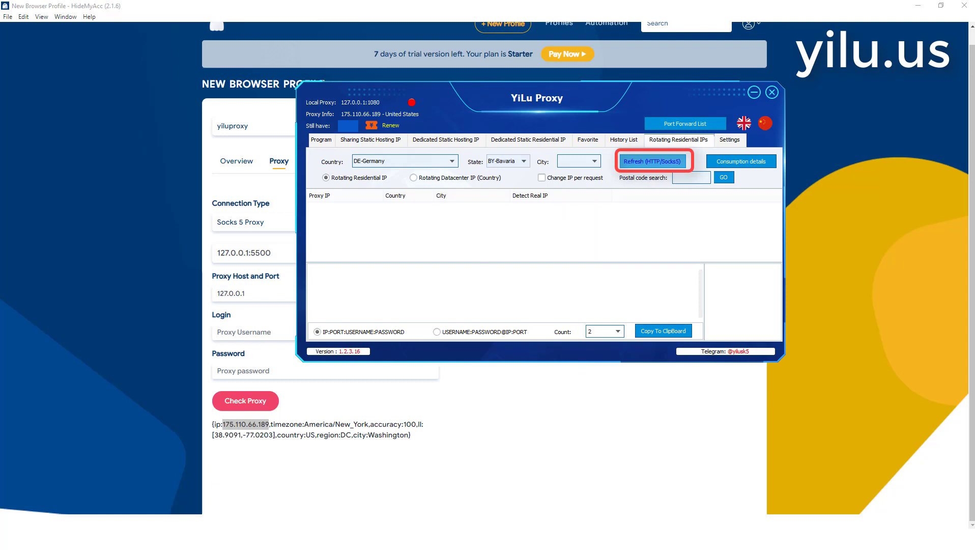
pyautogui.click(652, 161)
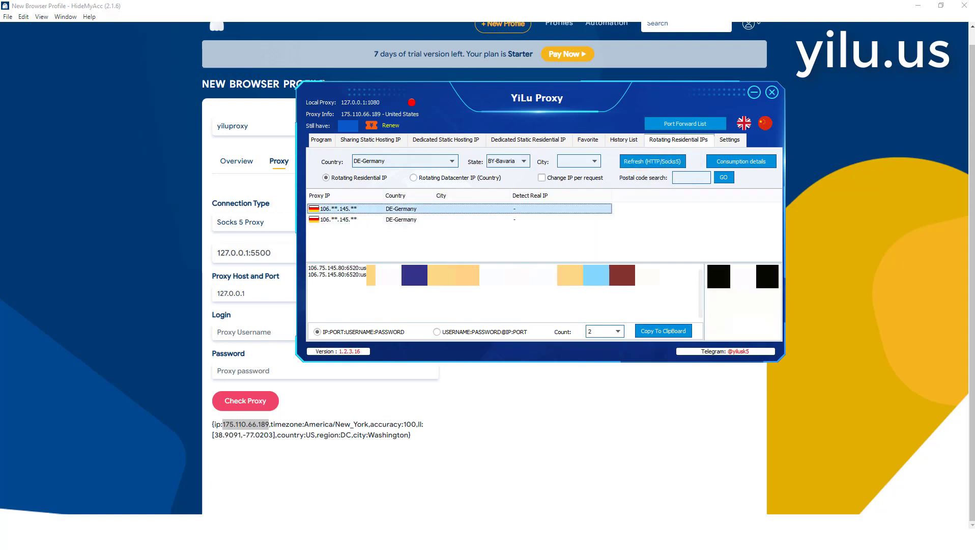
pyautogui.rightClick(363, 207)
pyautogui.moveTo(411, 253)
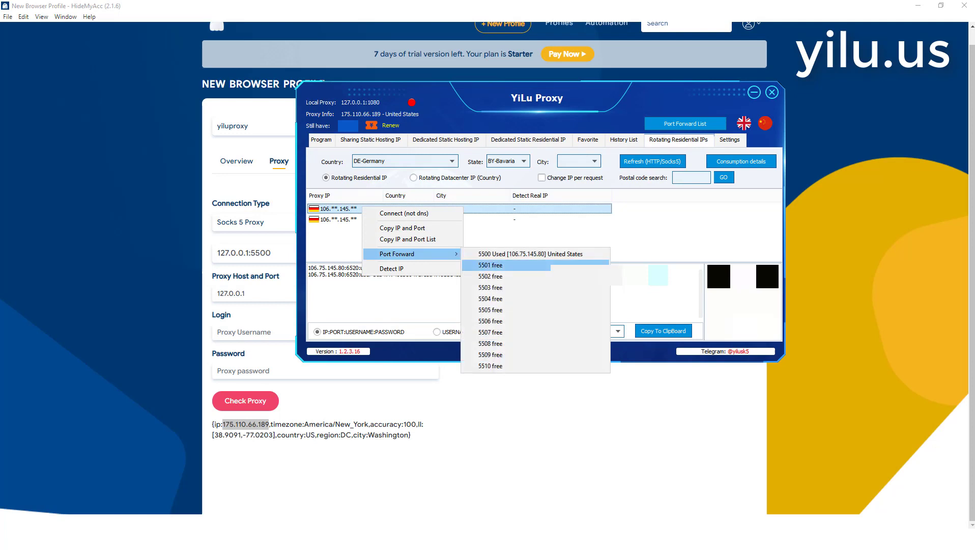
pyautogui.click(490, 265)
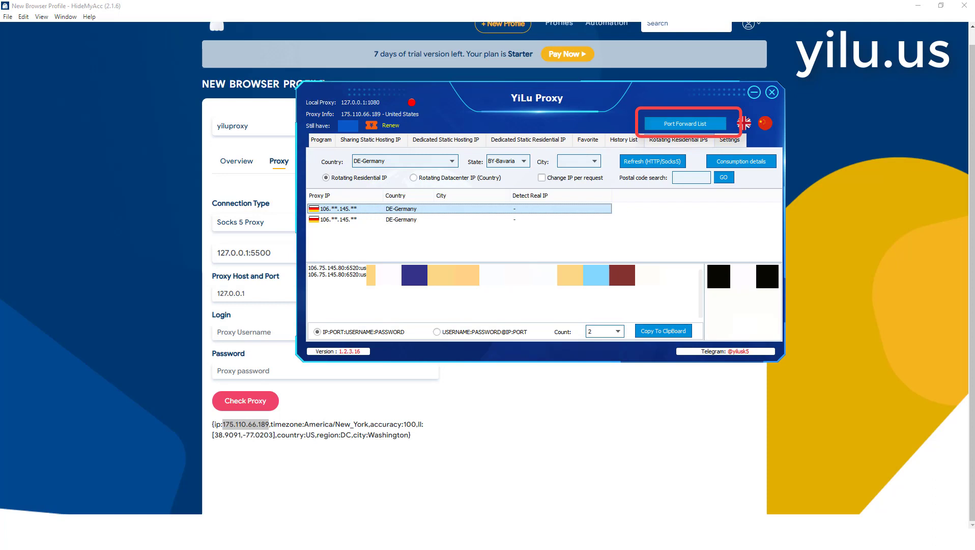
# Step: Change the profile's proxy port to 5501 and verify it exits as 95.115.15.244 in Munich
pyautogui.click(685, 123)
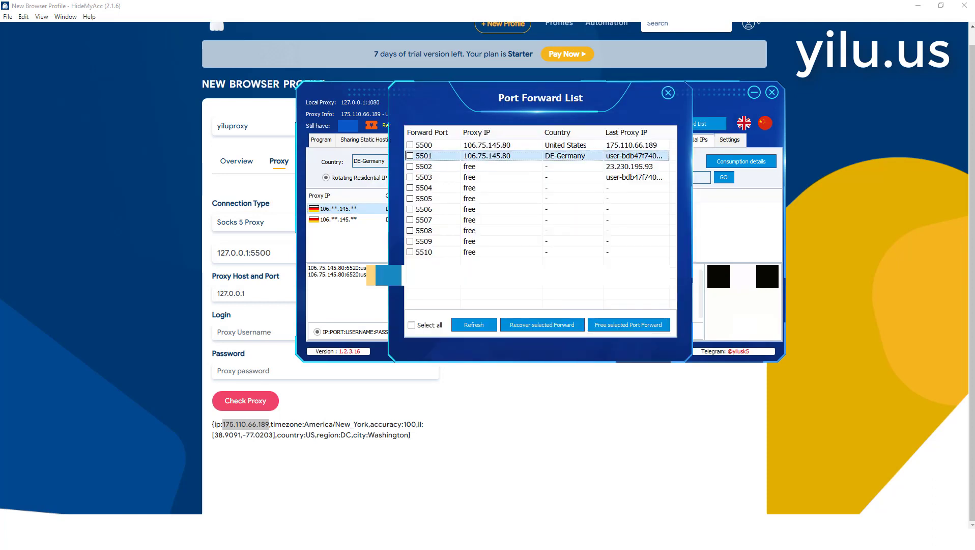
pyautogui.click(258, 292)
pyautogui.click(405, 295)
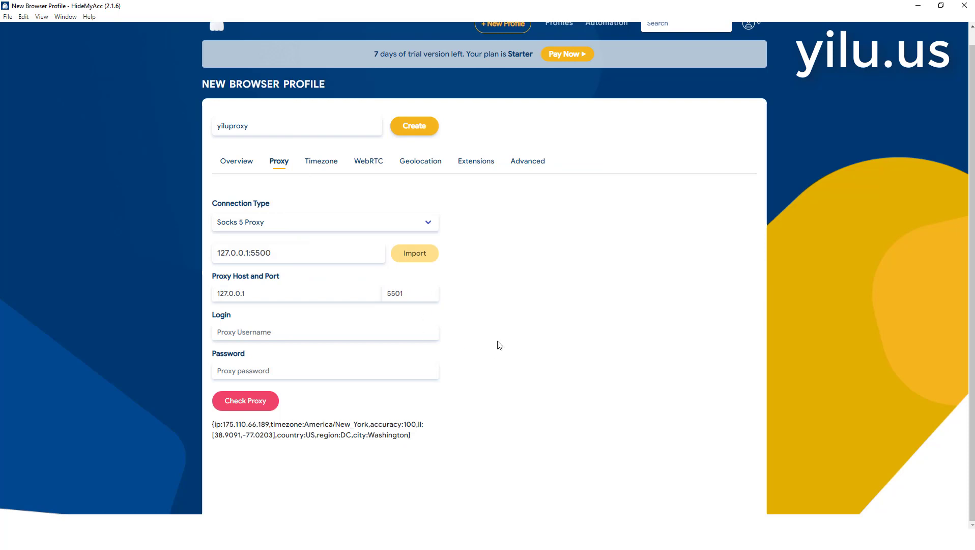
pyautogui.click(237, 402)
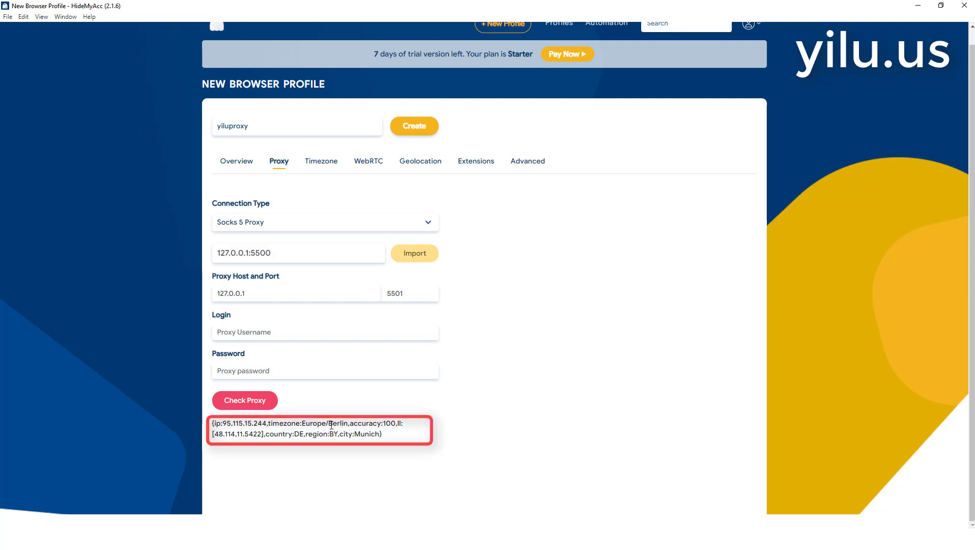
pyautogui.doubleClick(336, 424)
pyautogui.click(328, 441)
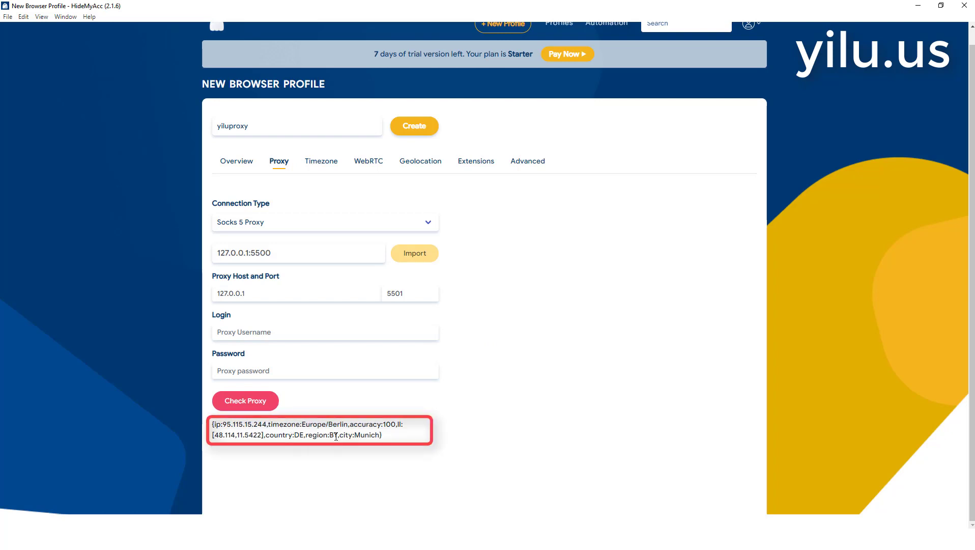
pyautogui.moveTo(304, 434); pyautogui.dragTo(353, 436)
pyautogui.click(353, 437)
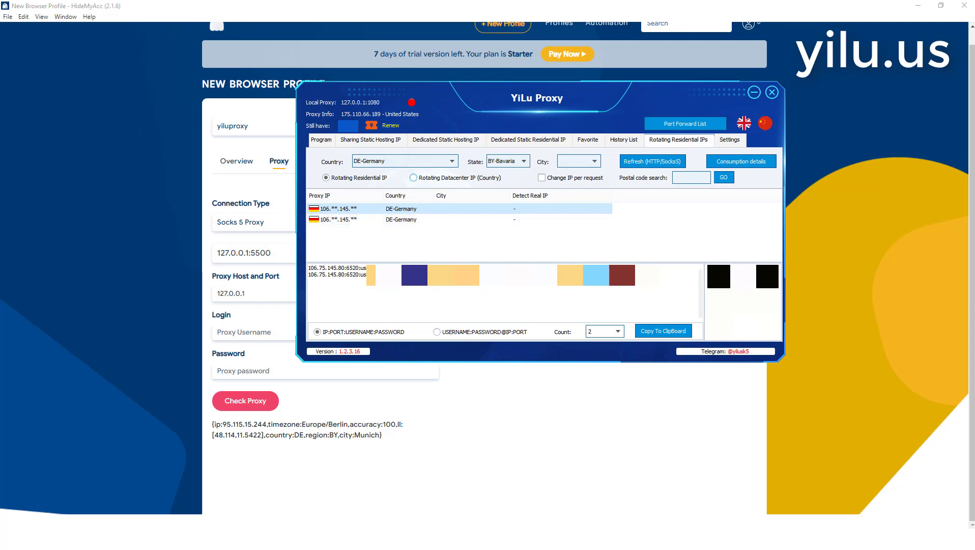
# Step: Switch the country to BR-Brazil and copy the first Brazilian proxy's IP and port
pyautogui.click(404, 161)
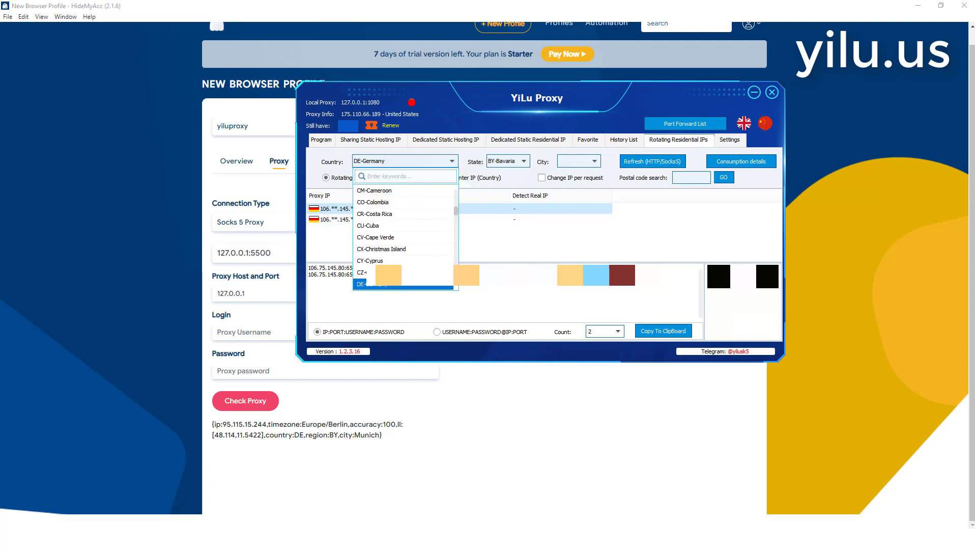
pyautogui.scroll(1, 404, 236)
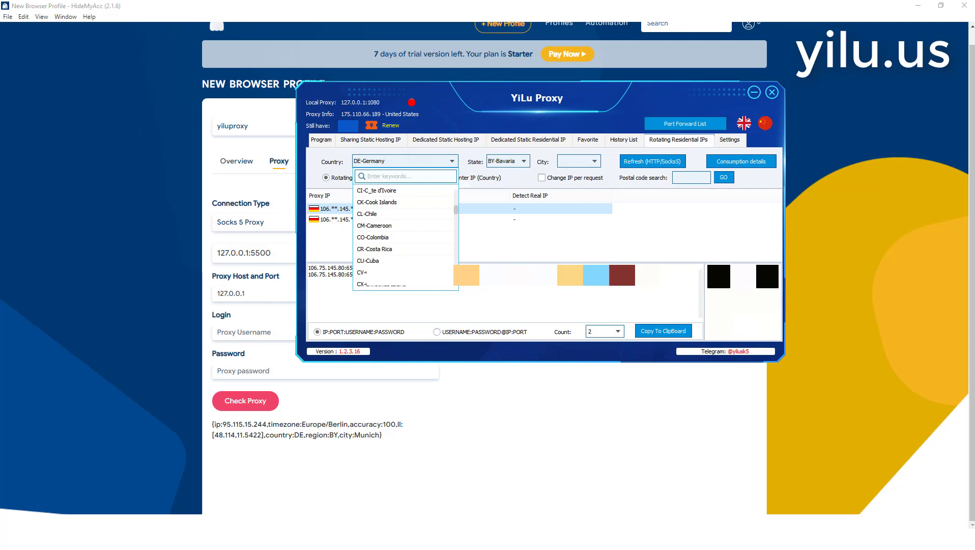
pyautogui.scroll(3, 404, 237)
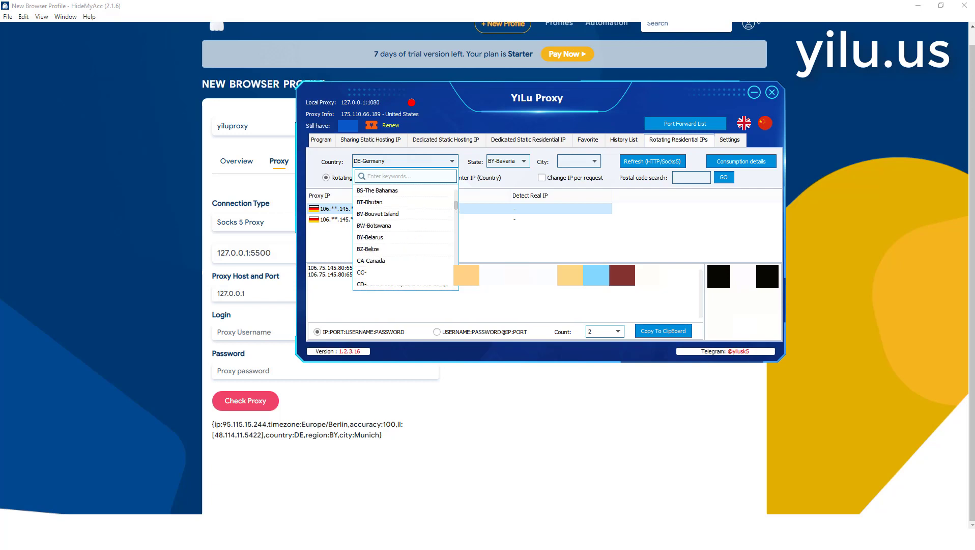
pyautogui.scroll(2, 405, 237)
pyautogui.click(376, 214)
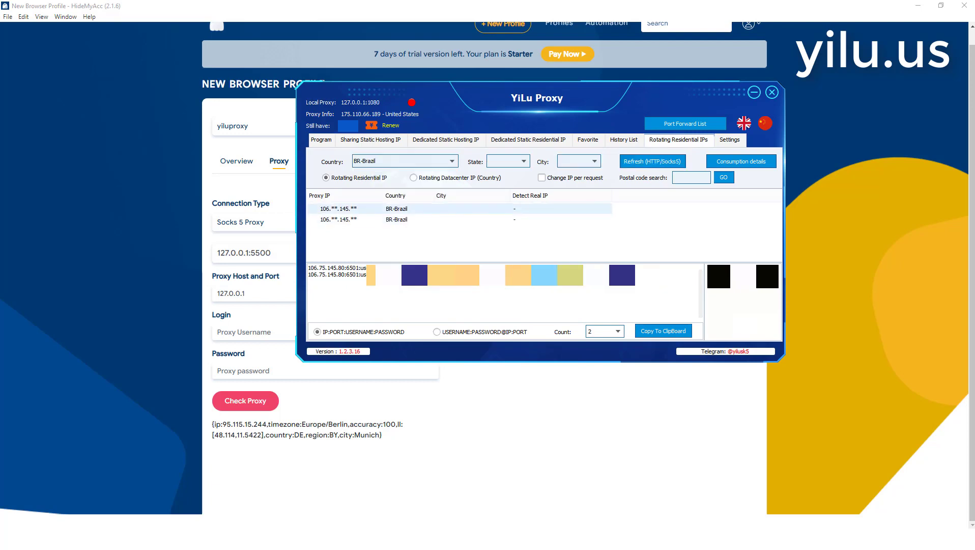
pyautogui.rightClick(333, 208)
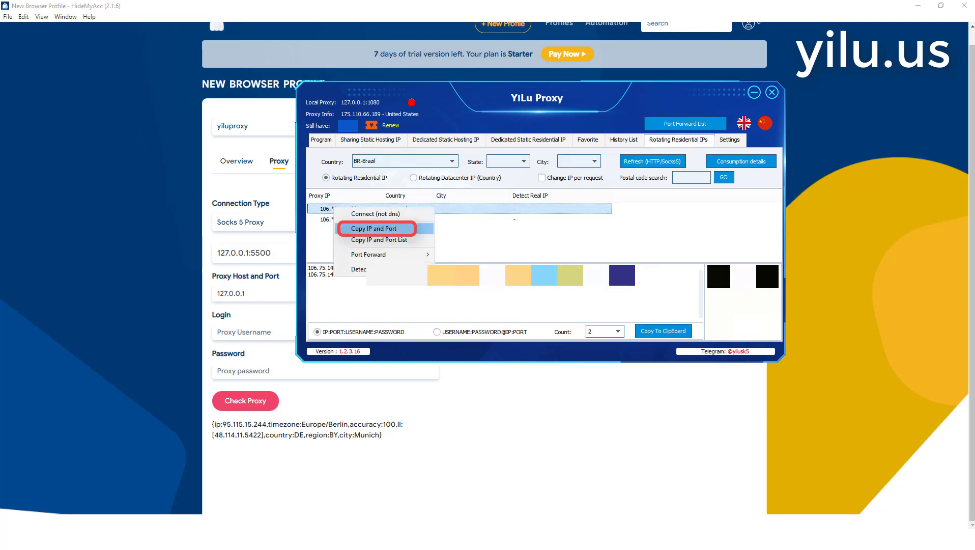
pyautogui.click(374, 228)
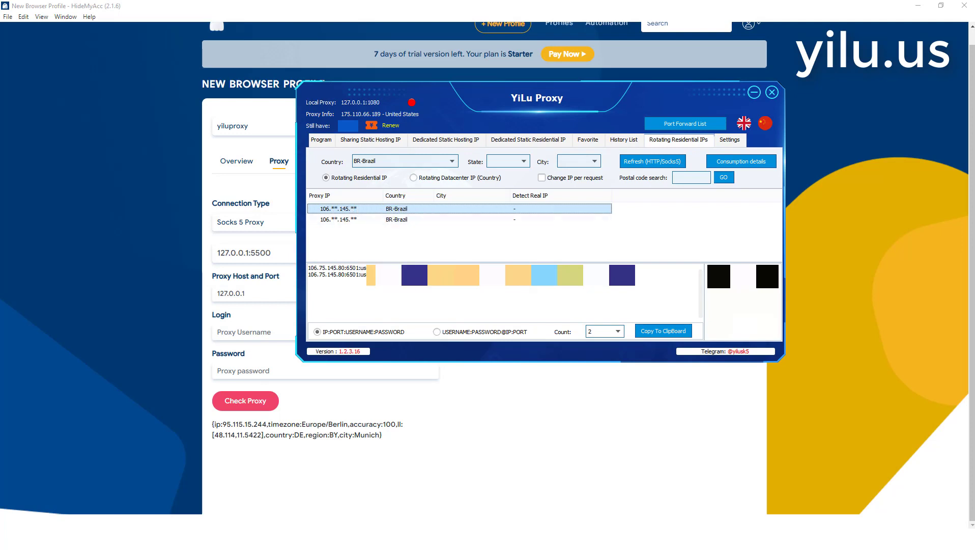
# Step: Paste and import the Brazilian proxy string, then verify it exits as 45.234.190.235 in Pombos
pyautogui.tripleClick(354, 252)
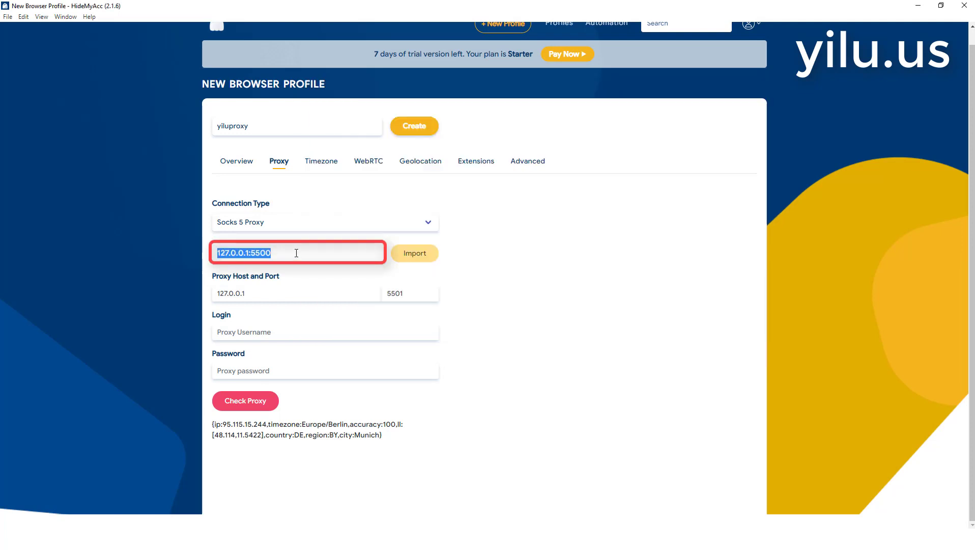
pyautogui.hotkey('ctrl', 'v')
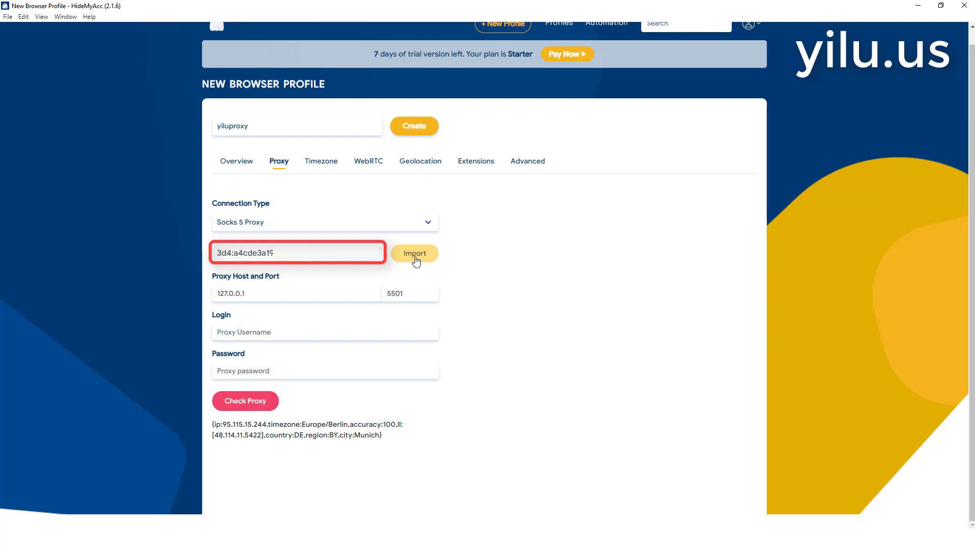
pyautogui.click(410, 254)
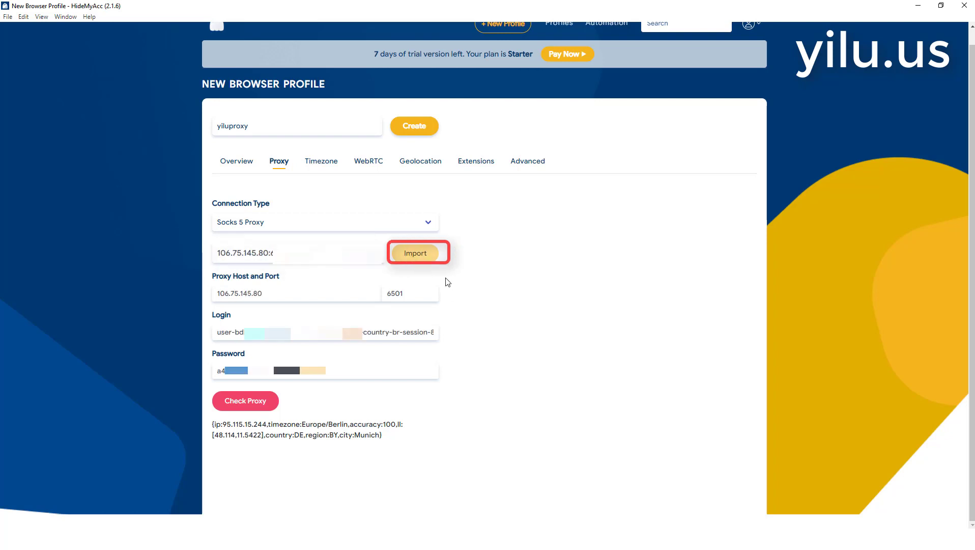
pyautogui.click(242, 401)
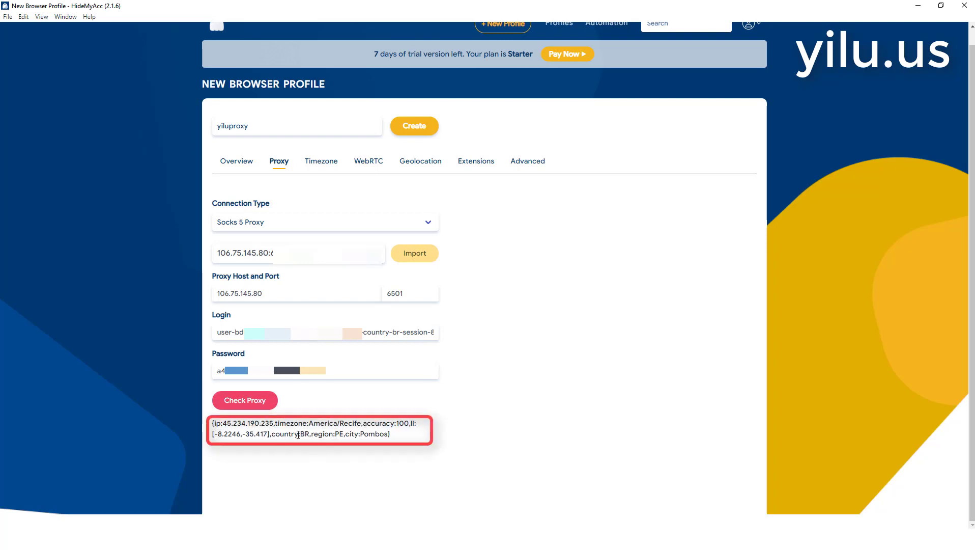
pyautogui.moveTo(299, 435); pyautogui.dragTo(389, 435)
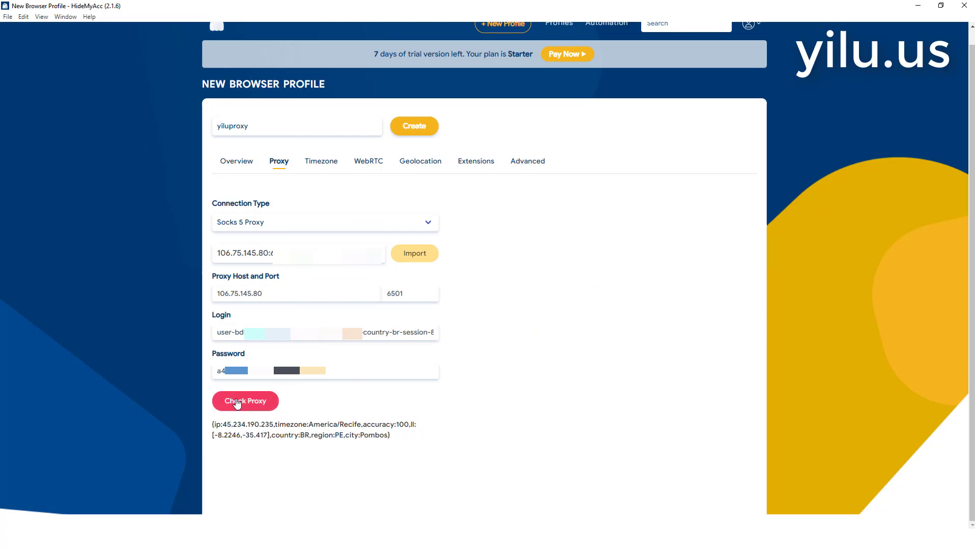
# Step: Review the Timezone, WebRTC, Geolocation, Extensions and Advanced tabs, then create the yiluproxy profile
pyautogui.click(320, 163)
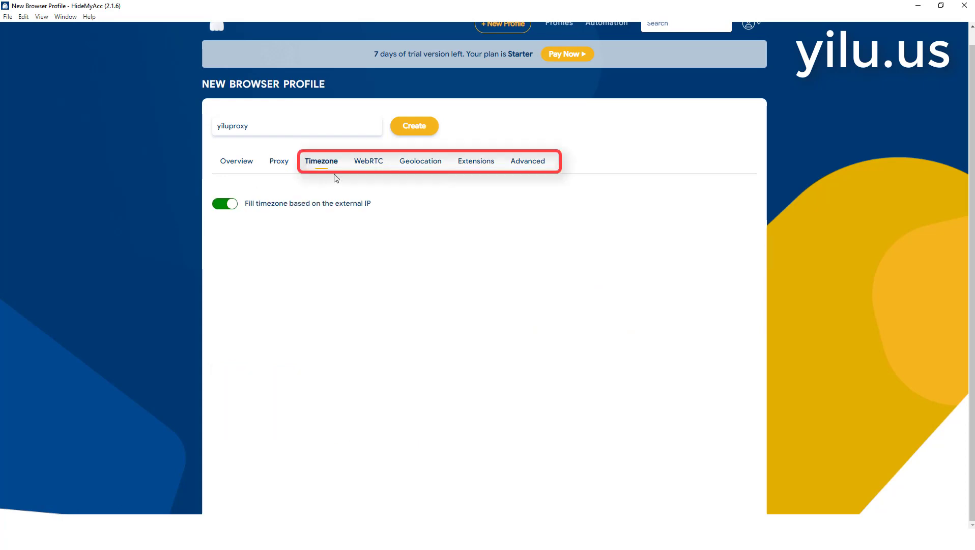
pyautogui.click(365, 165)
pyautogui.click(418, 166)
pyautogui.click(480, 166)
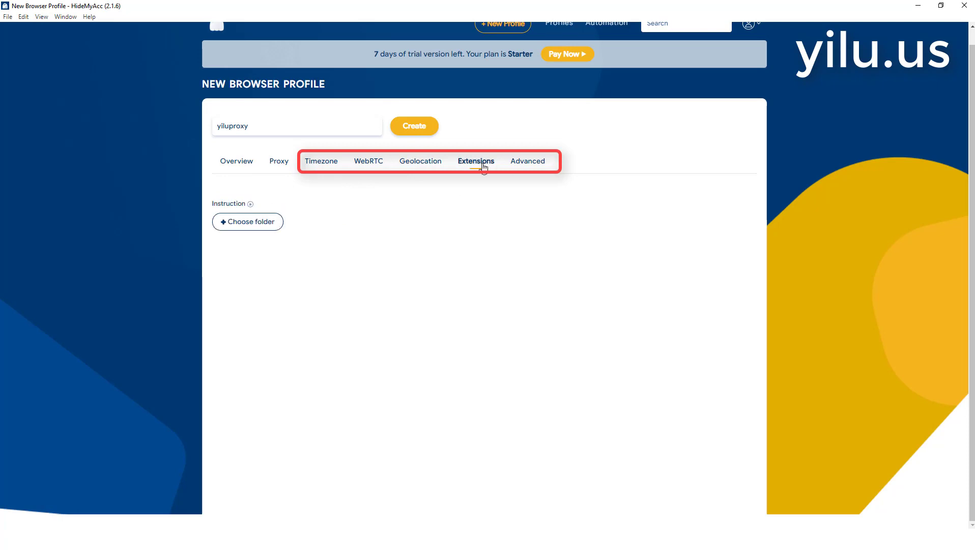
pyautogui.click(532, 163)
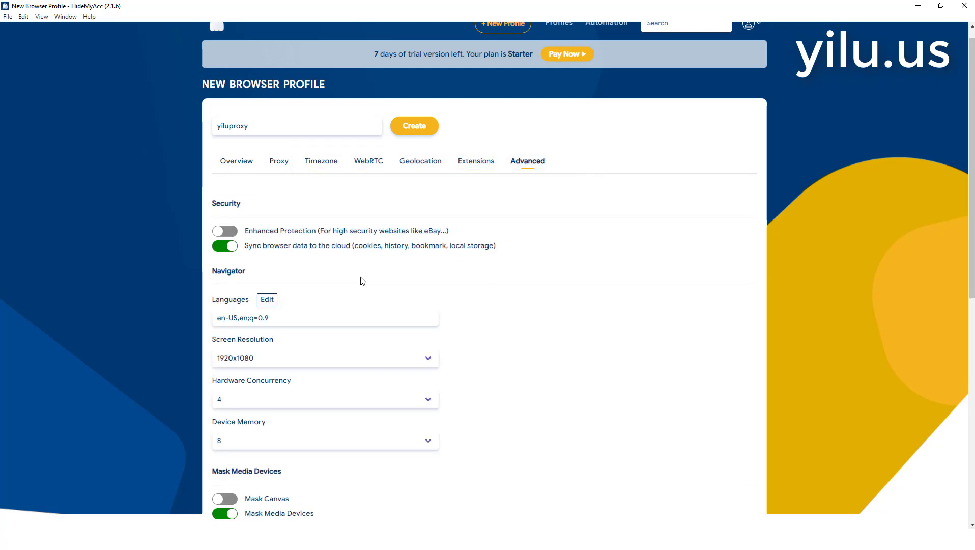
pyautogui.scroll(-4, 305, 164)
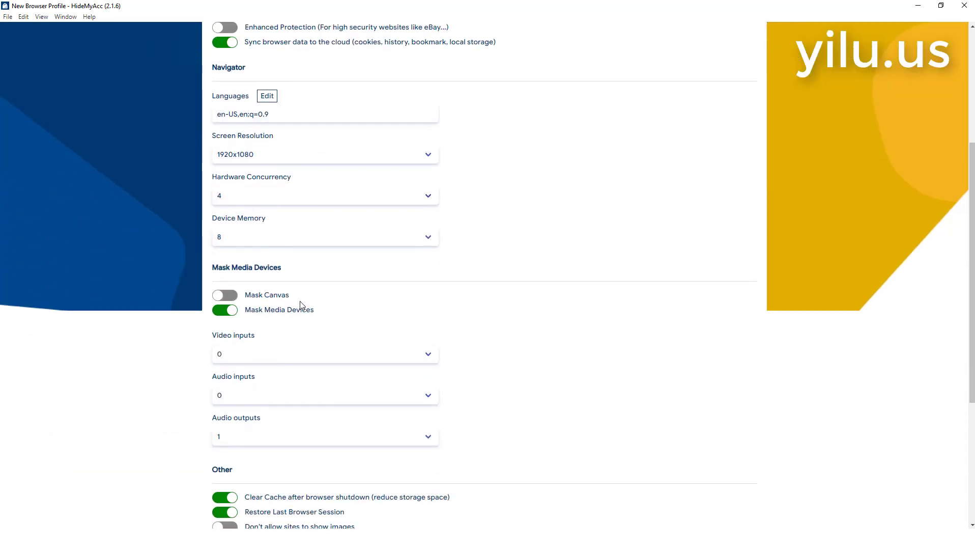
pyautogui.scroll(-5, 302, 305)
pyautogui.scroll(10, 423, 344)
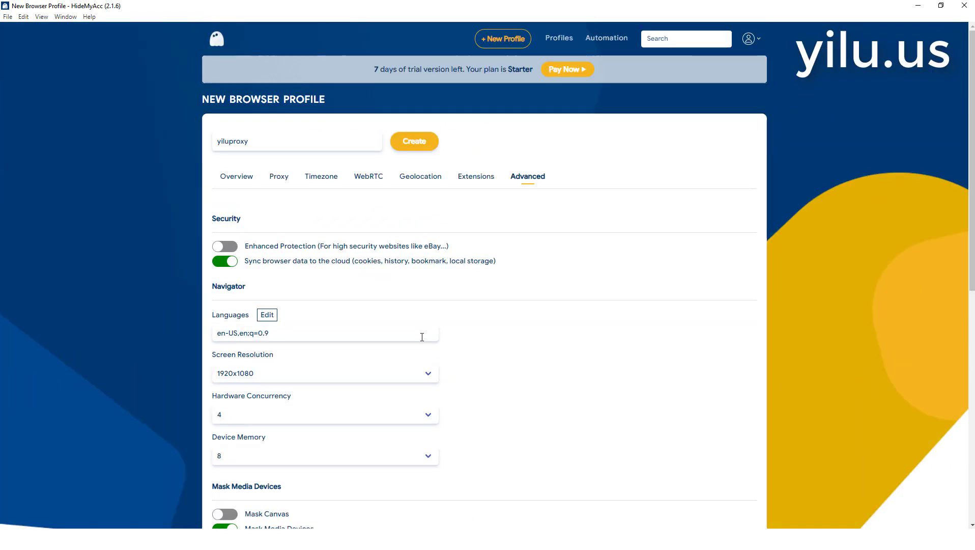
pyautogui.click(279, 190)
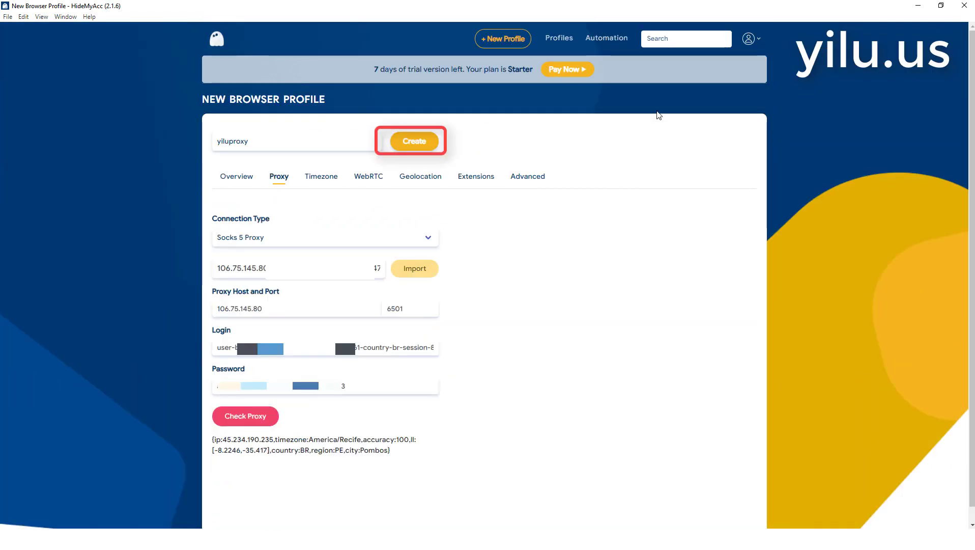
pyautogui.click(417, 146)
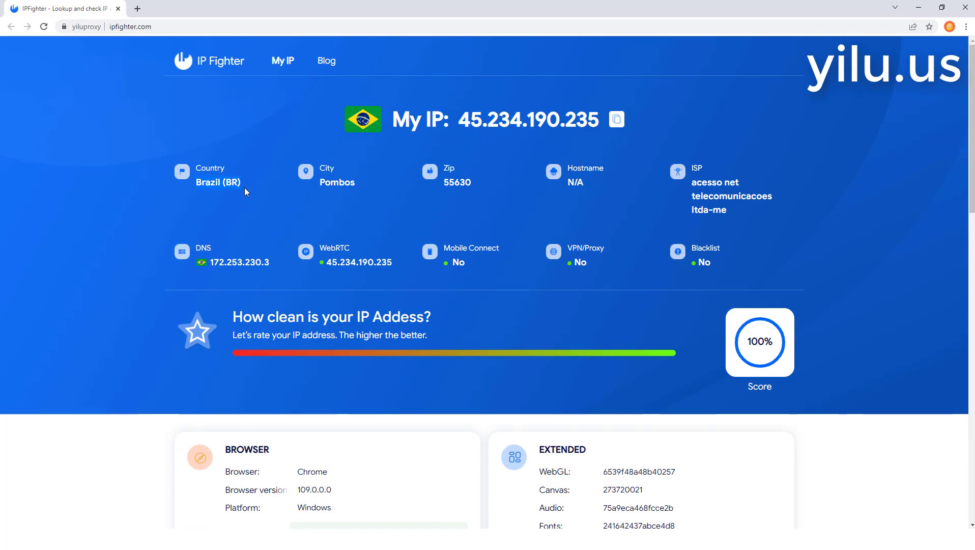
pyautogui.scroll(-5, 499, 247)
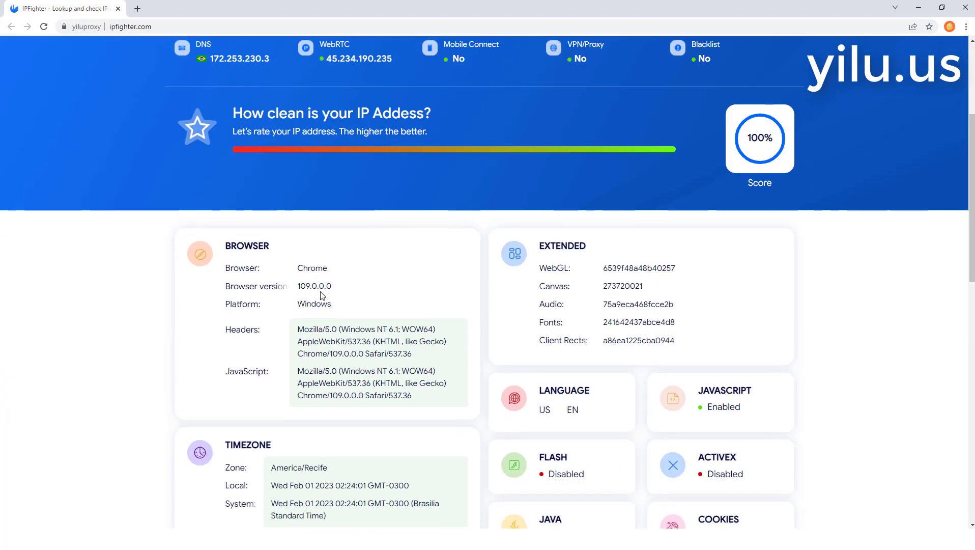
pyautogui.scroll(-3, 430, 285)
pyautogui.scroll(4, 356, 313)
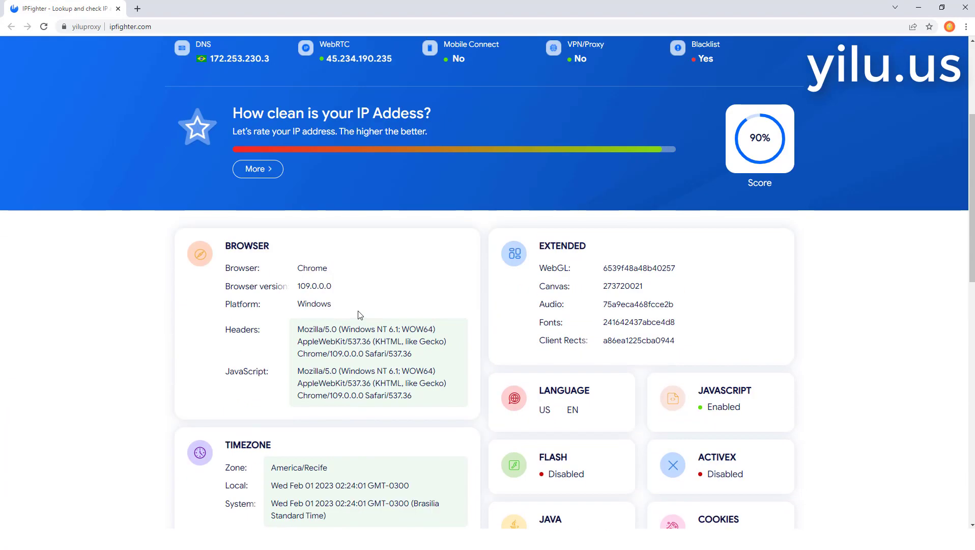
pyautogui.scroll(1, 355, 313)
pyautogui.scroll(-2, 354, 313)
pyautogui.scroll(-5, 355, 313)
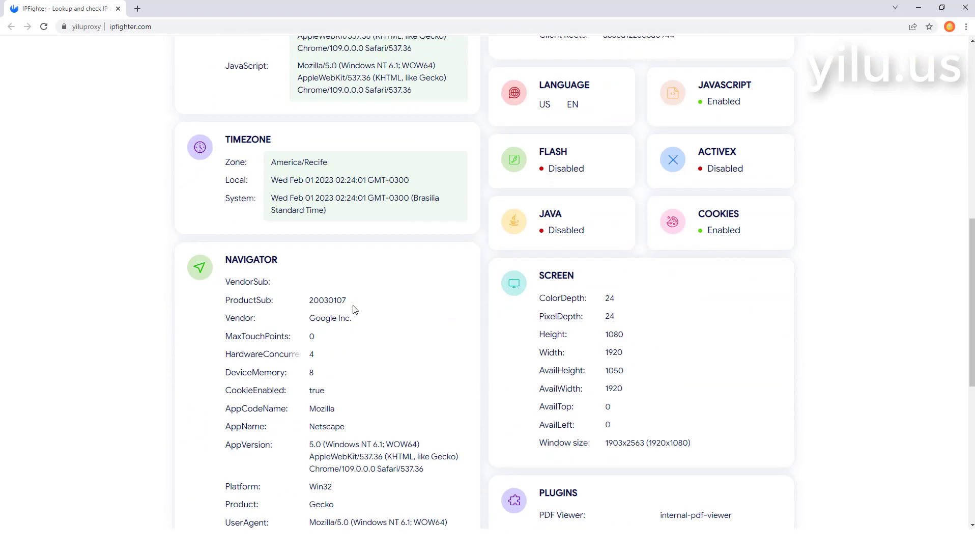
pyautogui.scroll(-4, 355, 312)
pyautogui.scroll(6, 355, 305)
pyautogui.scroll(6, 355, 305)
pyautogui.scroll(2, 509, 204)
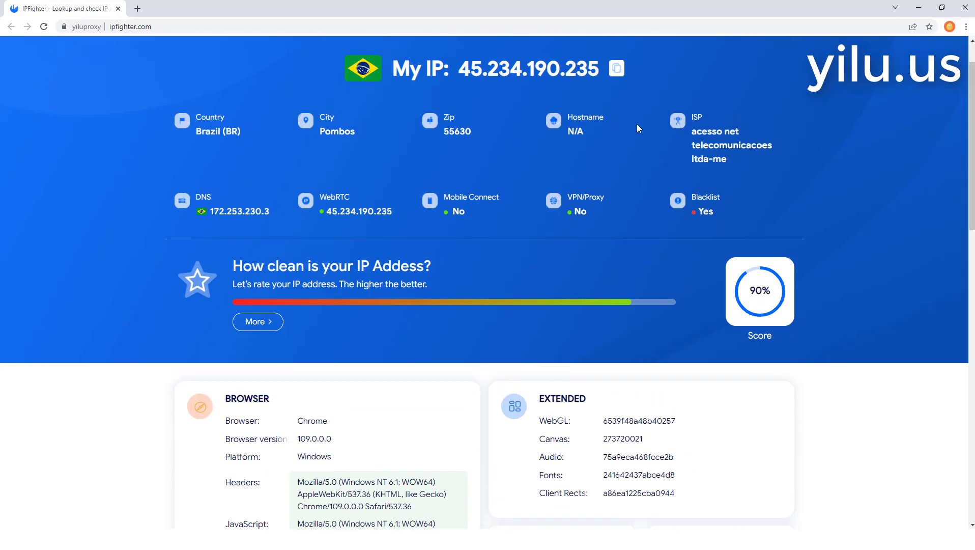
pyautogui.scroll(1, 125, 205)
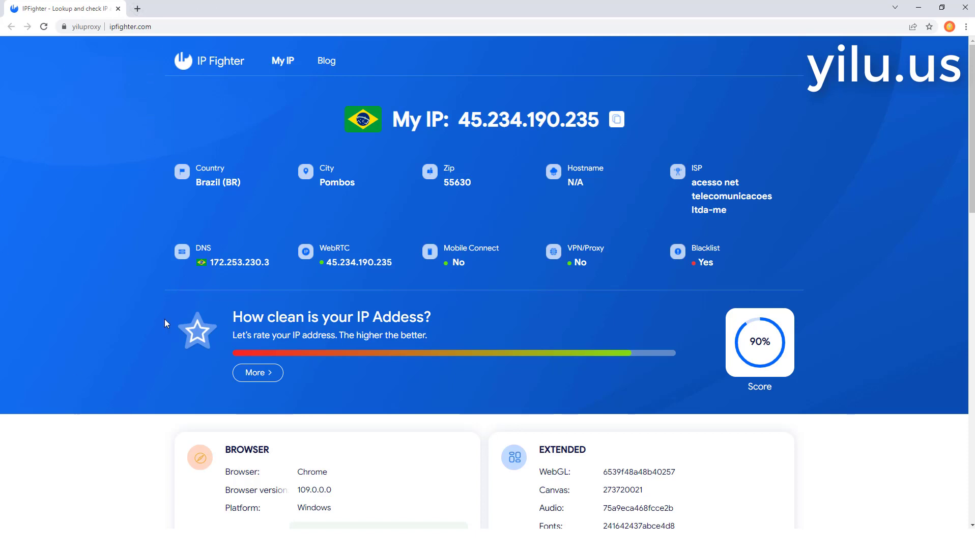
pyautogui.click(251, 371)
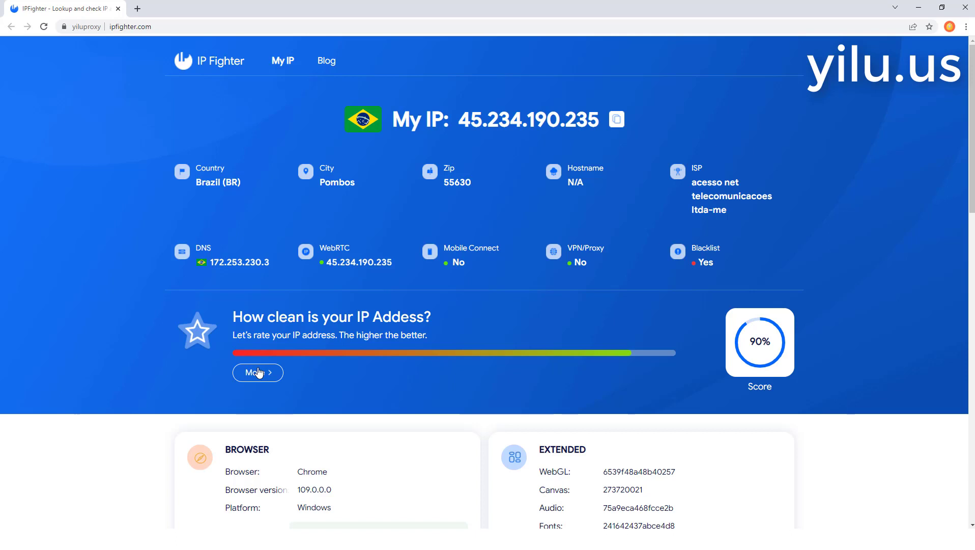